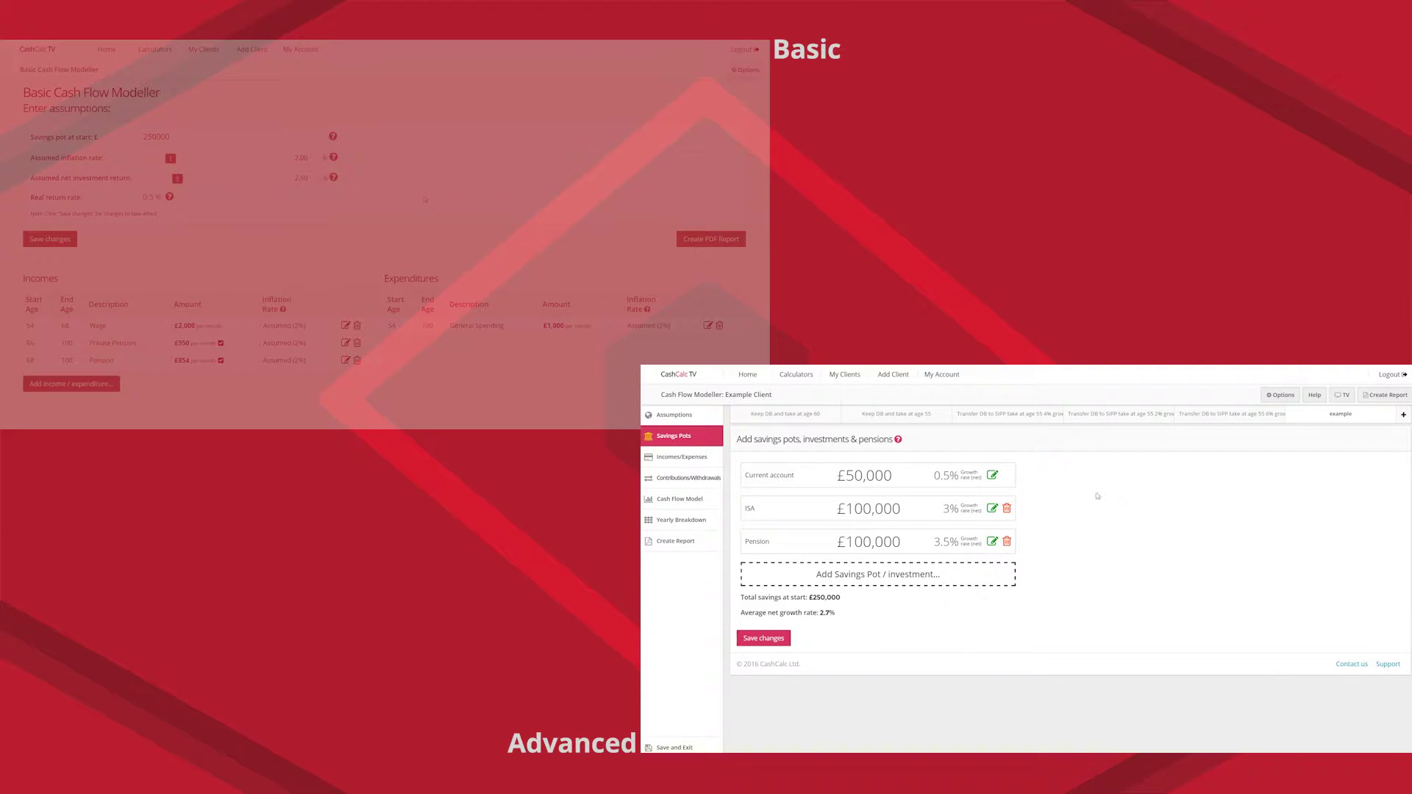
Highlight the 2.7% average net growth rate, then open the Pension pot for editing.
left_click_drag(837, 614, 820, 613)
left_click(869, 630)
left_click(992, 541)
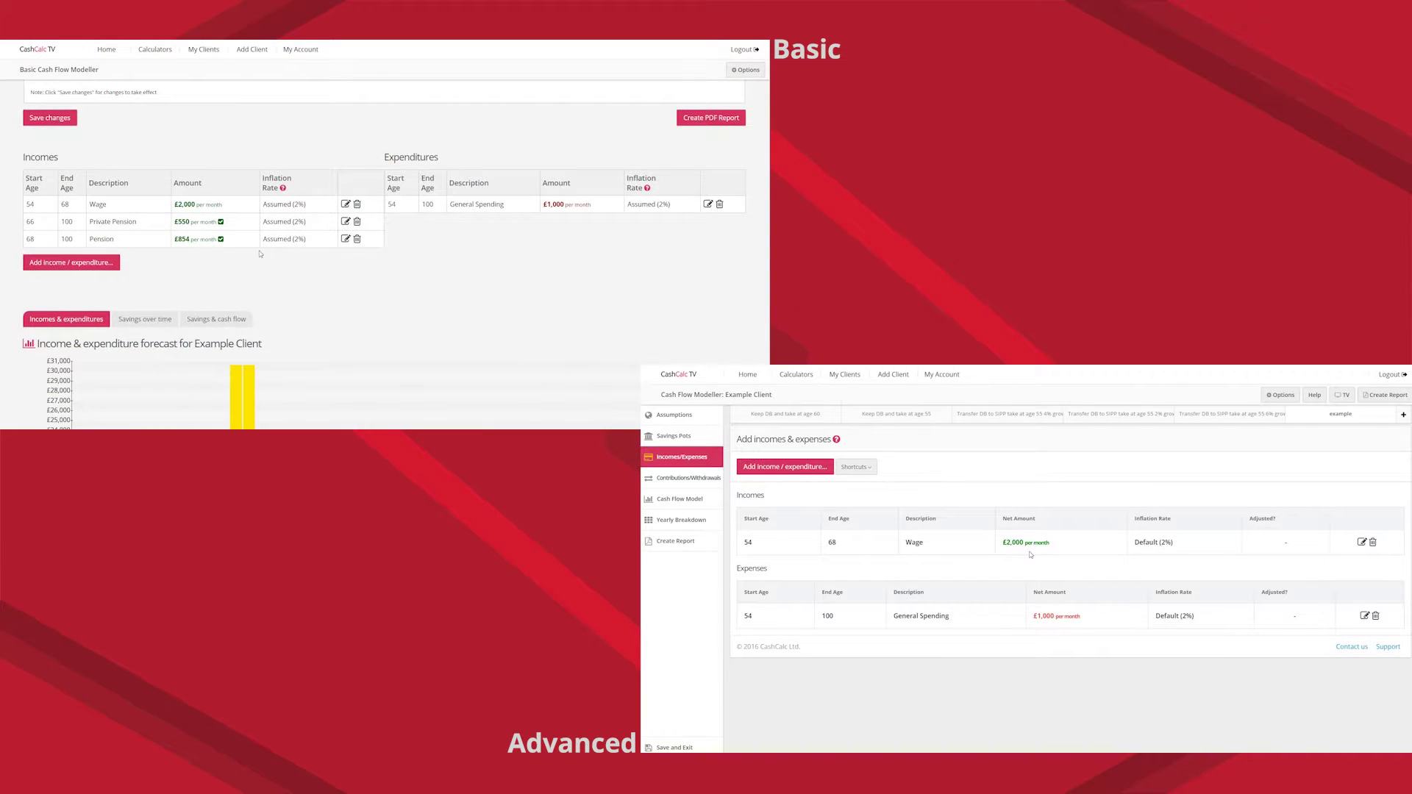
Add the client's full State Pension, £156 per week from 67, through the Advanced income shortcuts.
left_click(114, 264)
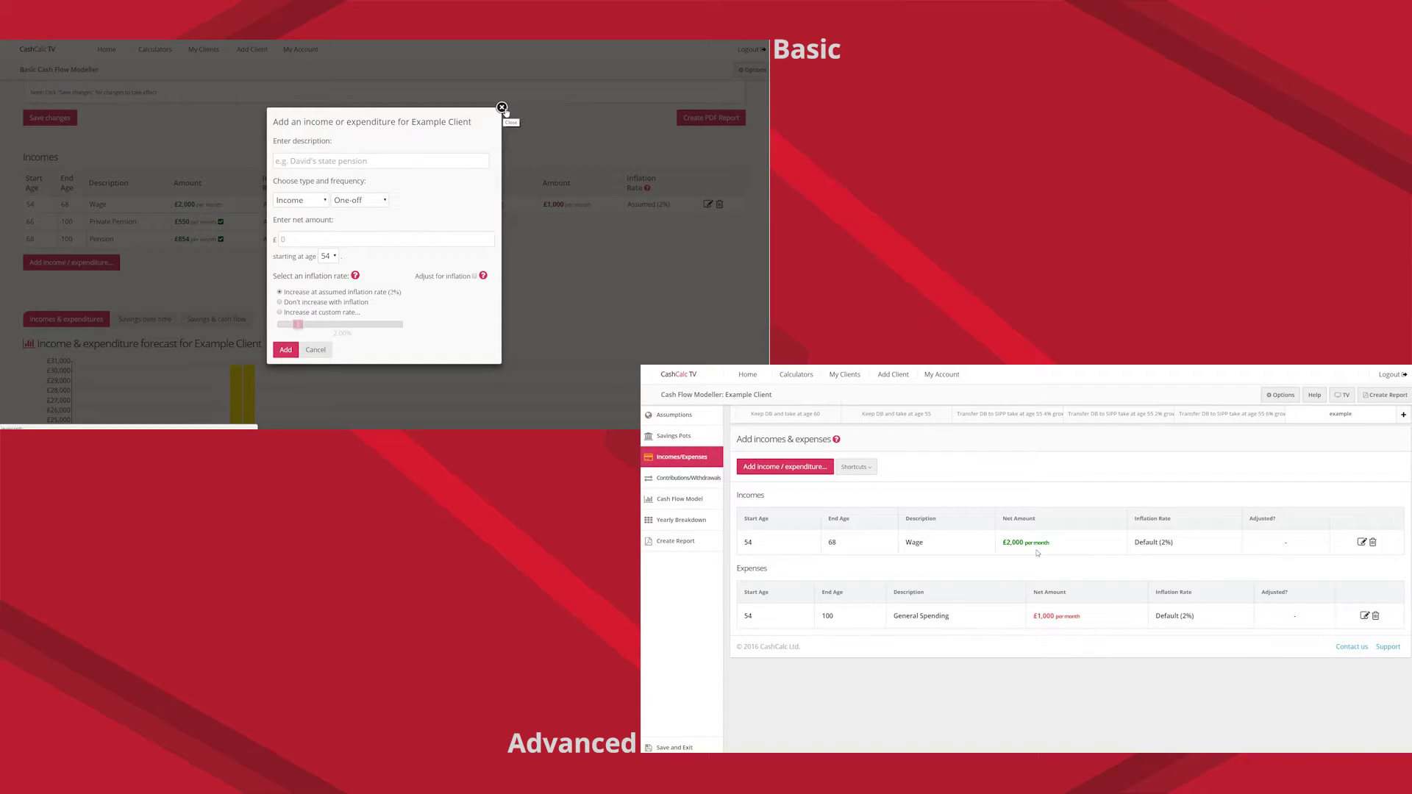
left_click(502, 108)
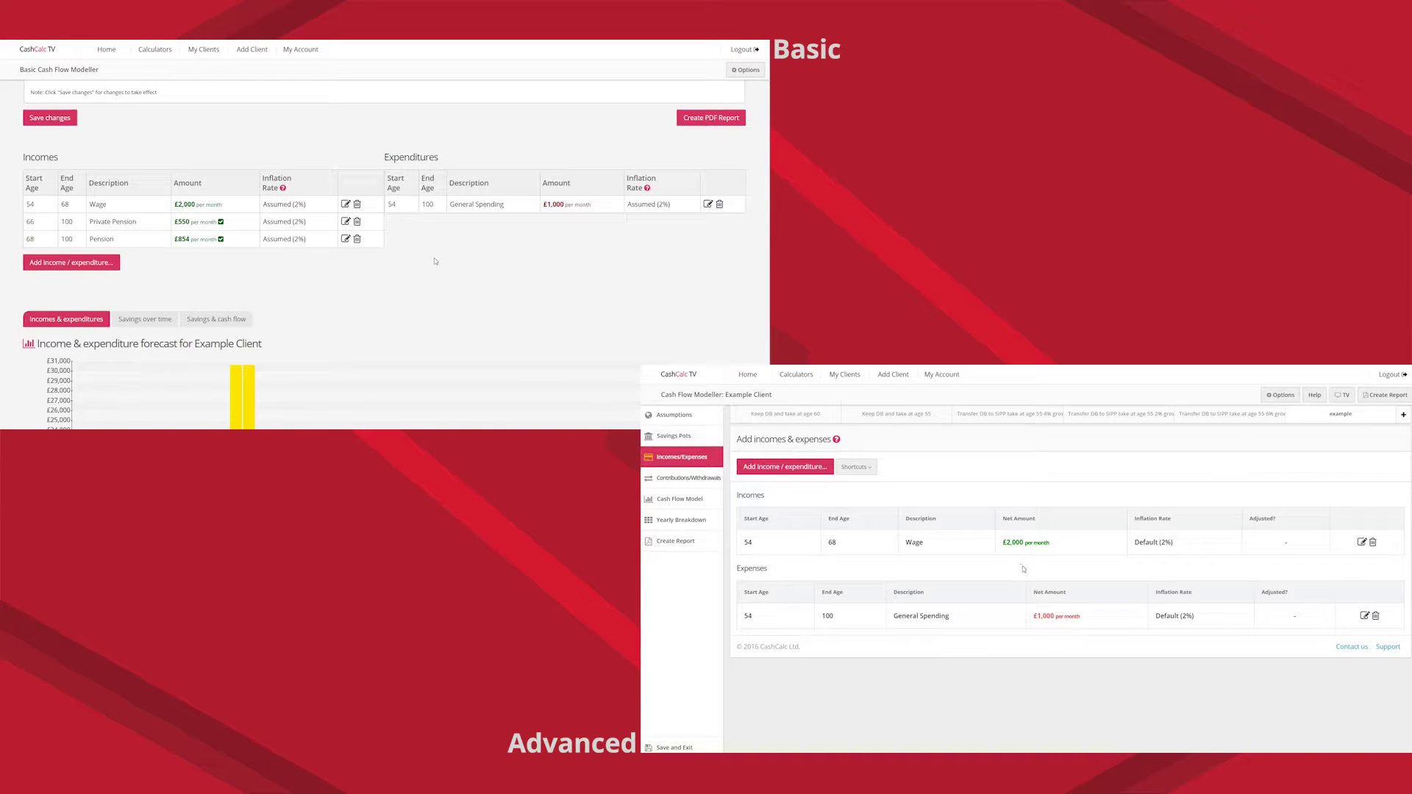
left_click(857, 468)
left_click(874, 483)
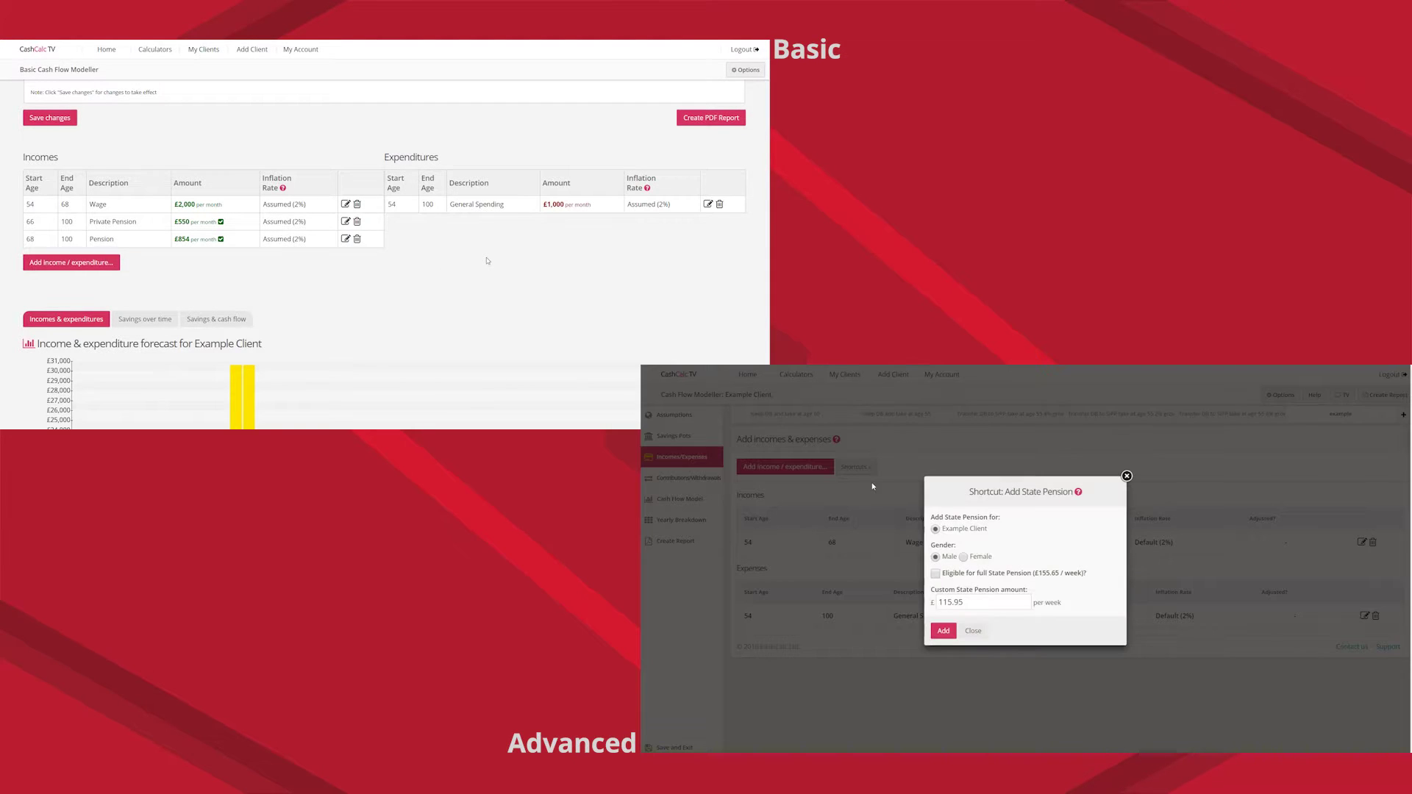
left_click(936, 573)
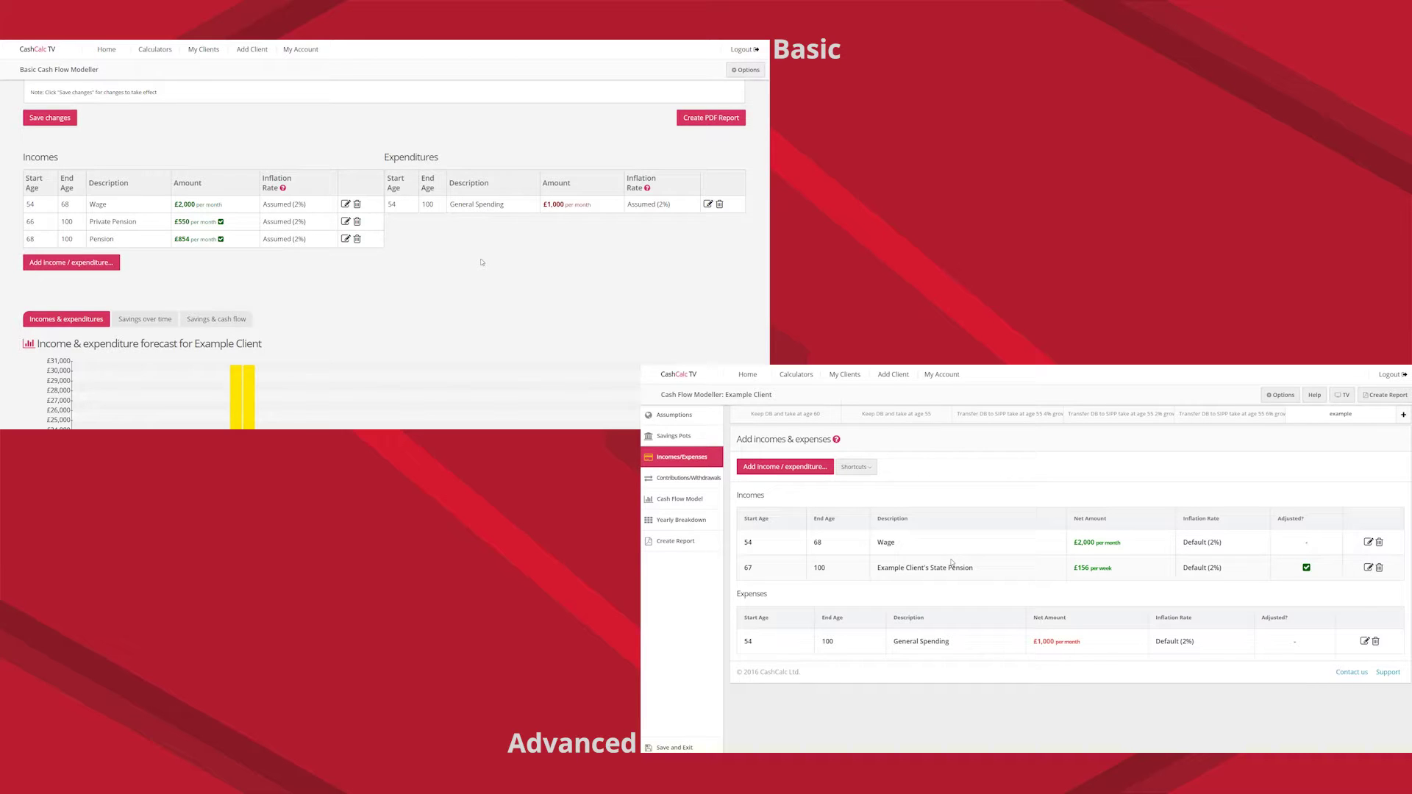
Review the Private Pension withdrawal amount on the Advanced Contributions/Withdrawals page.
left_click(688, 479)
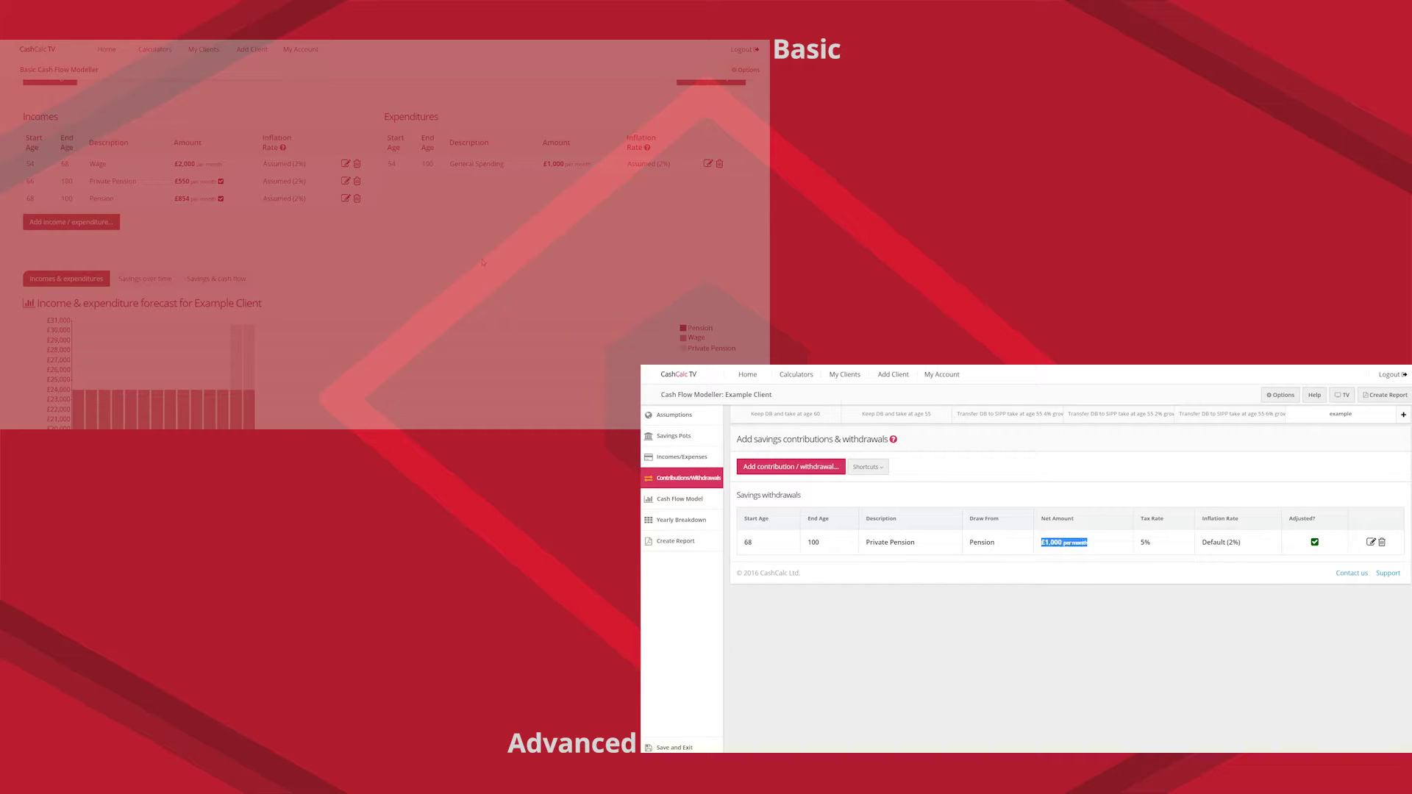
left_click(1080, 544)
Bring up the Advanced Cash Flow Model chart and scroll through it.
left_click(711, 499)
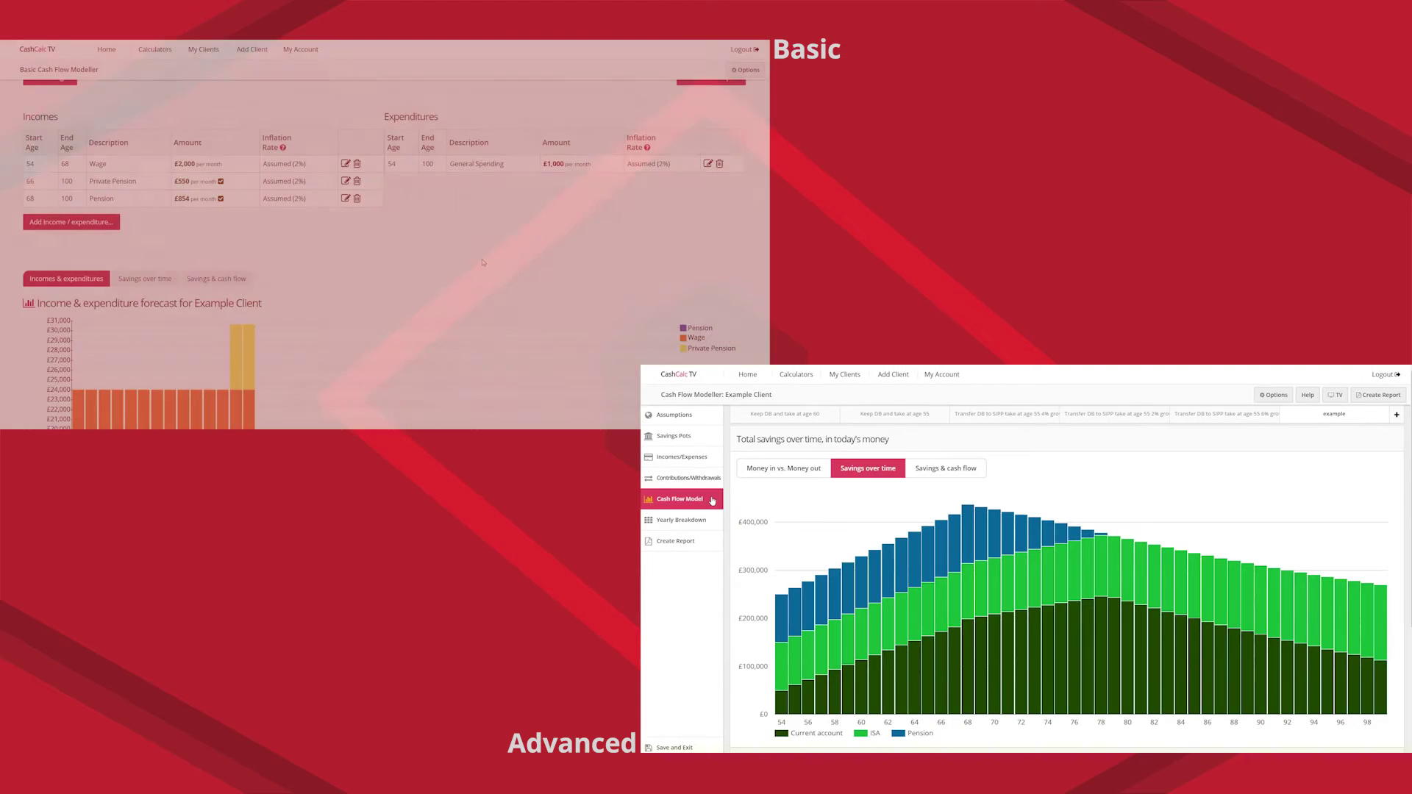
scroll(485, 263, "down", 3)
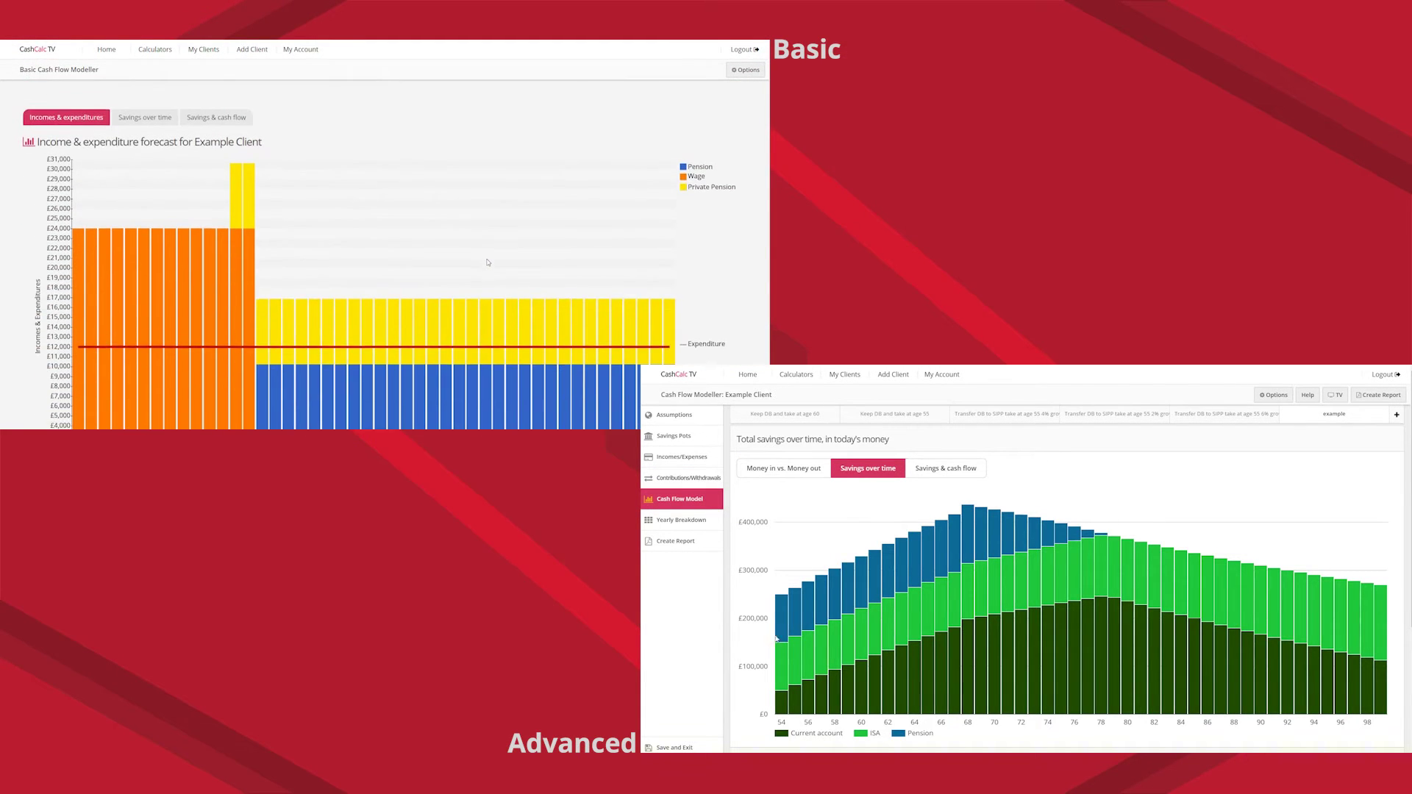
scroll(487, 263, "down", 1)
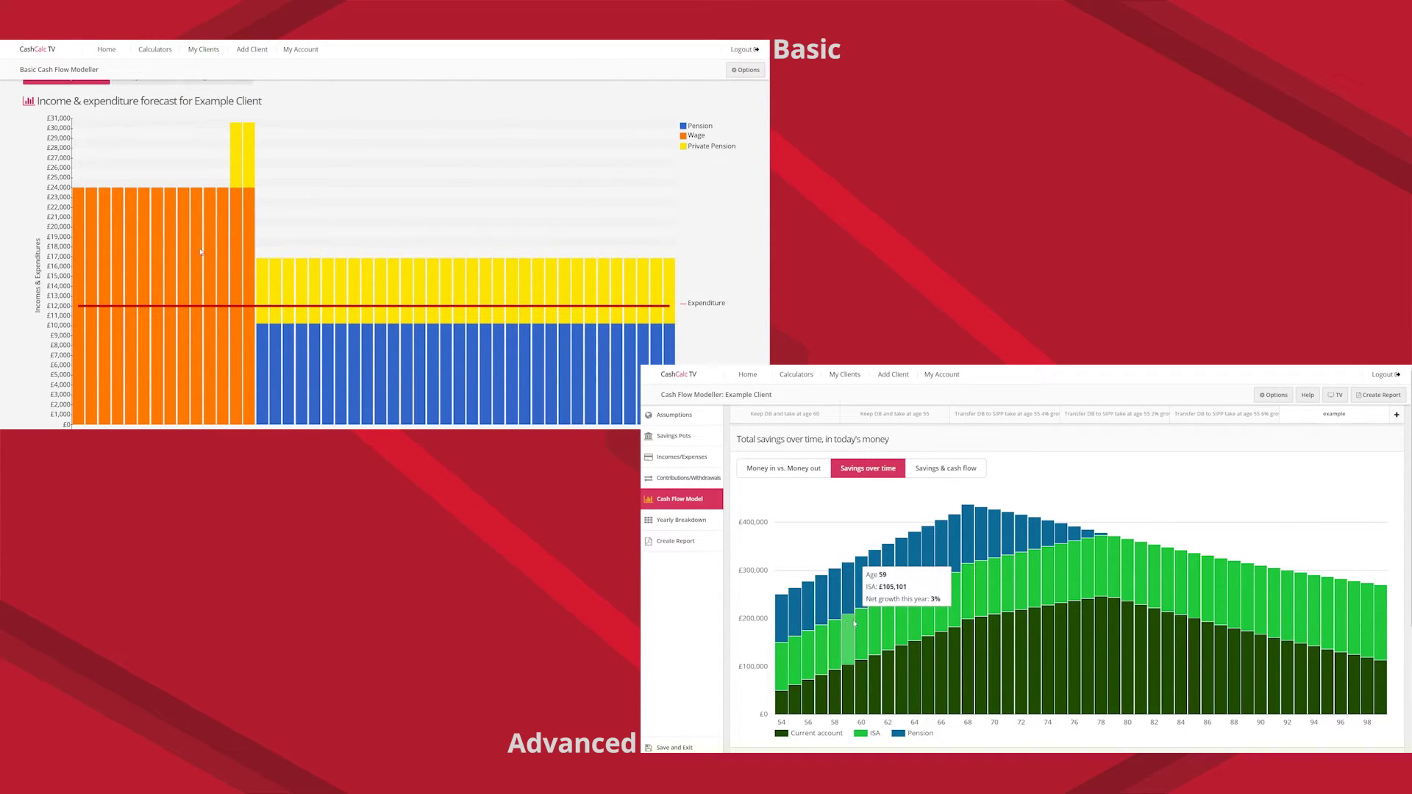
scroll(180, 274, "up", 1)
scroll(161, 293, "down", 1)
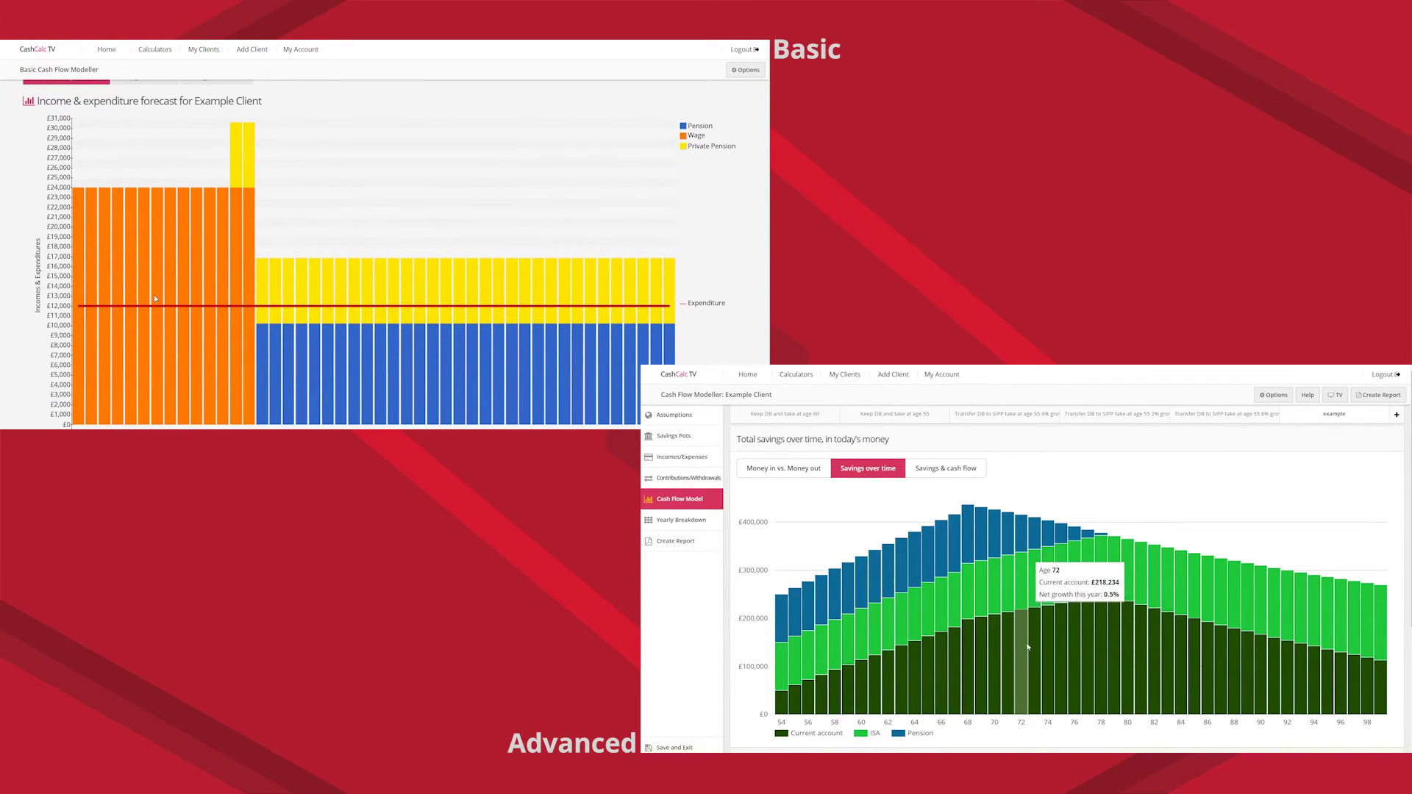
scroll(155, 298, "down", 1)
scroll(388, 297, "up", 1)
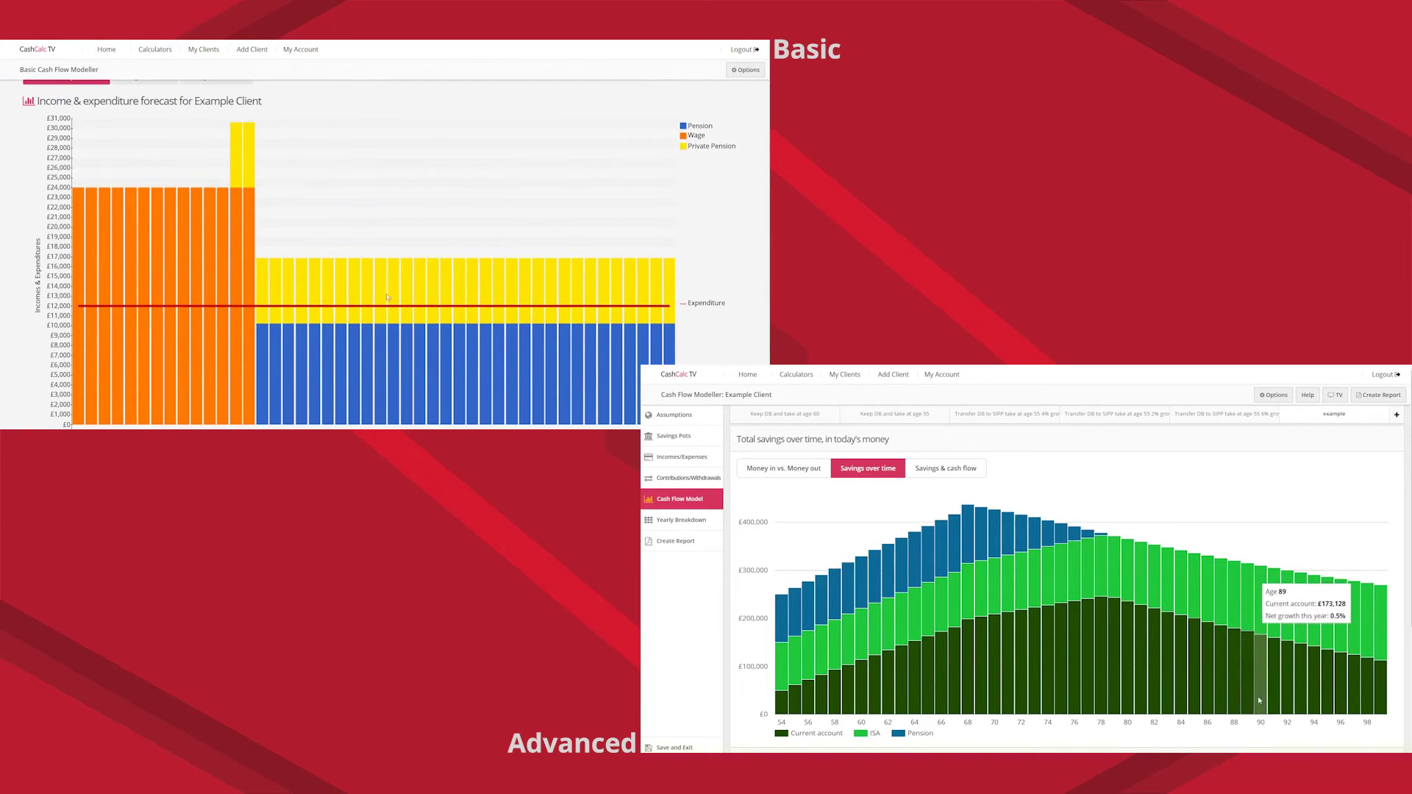
scroll(318, 297, "up", 1)
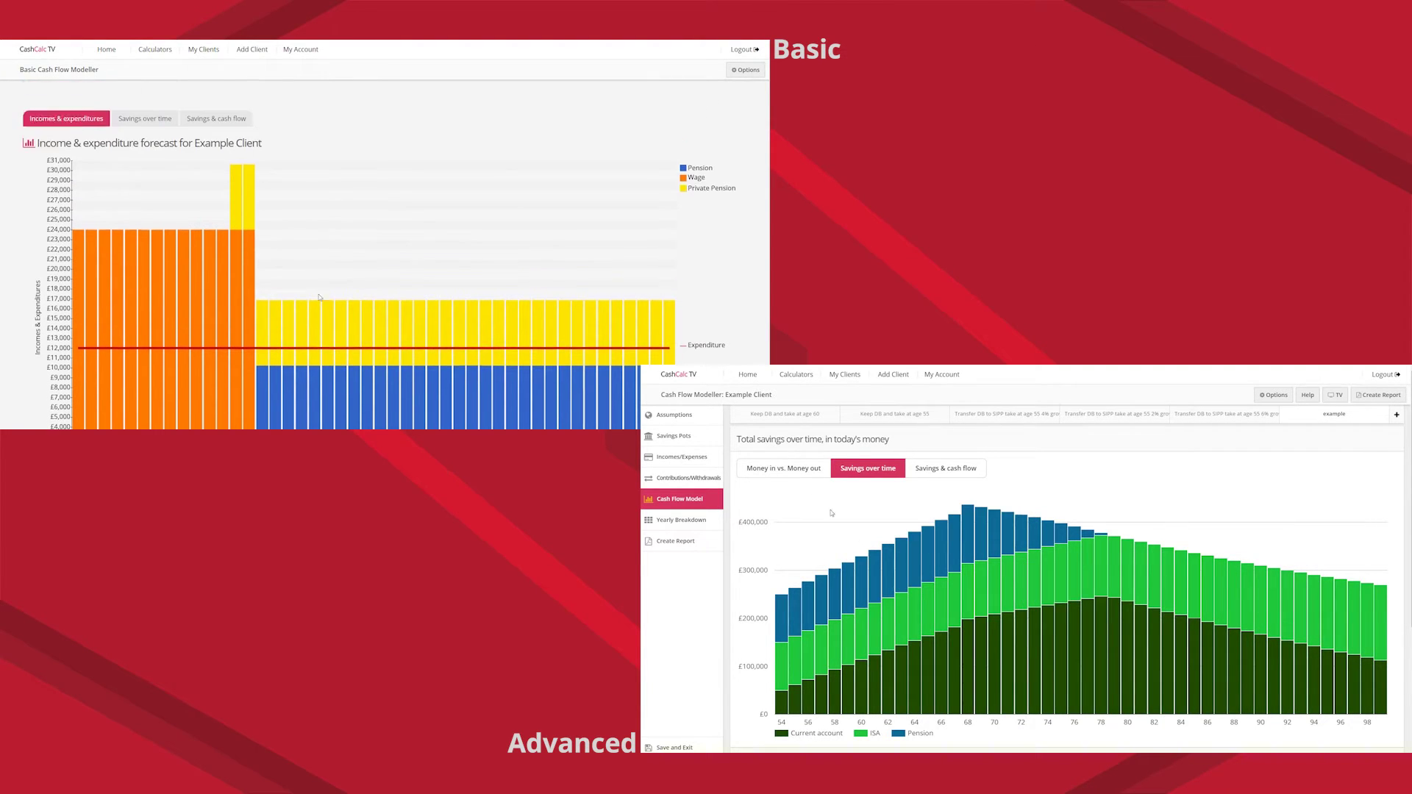
scroll(318, 297, "up", 1)
Show Basic's savings-over-time and savings & cash flow charts, and Advanced's money in vs. money out.
left_click(785, 466)
left_click(145, 161)
scroll(160, 225, "down", 1)
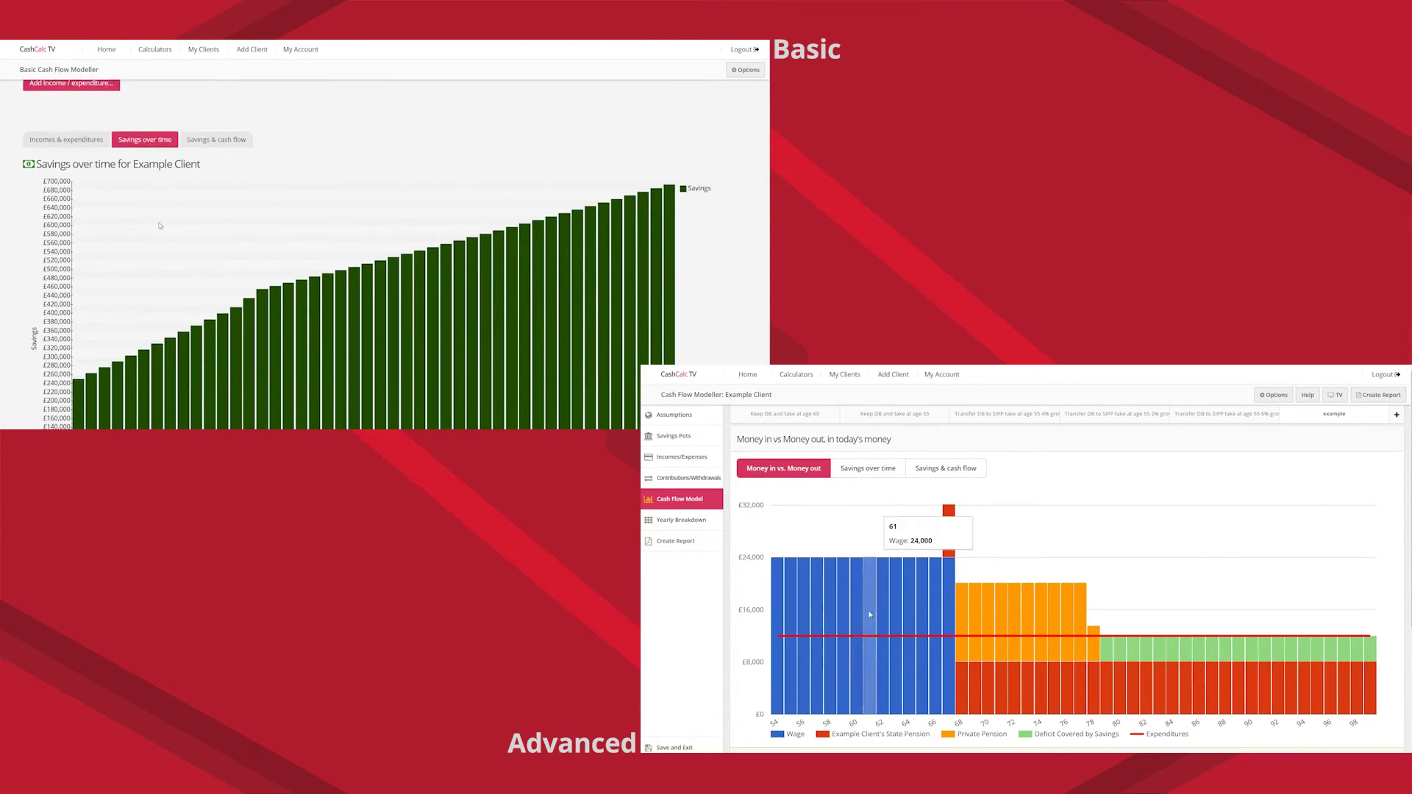
scroll(441, 250, "up", 1)
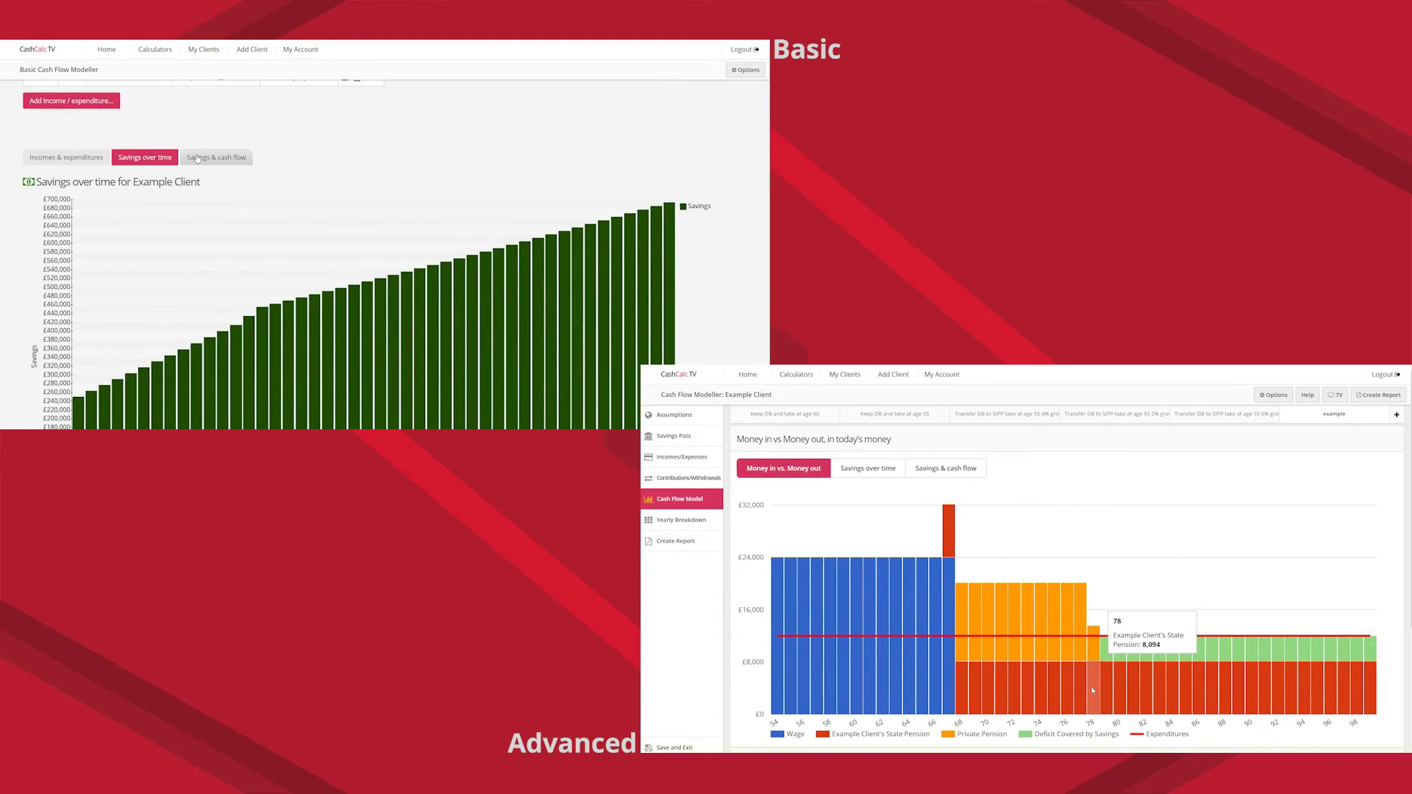
left_click(197, 157)
scroll(265, 214, "down", 3)
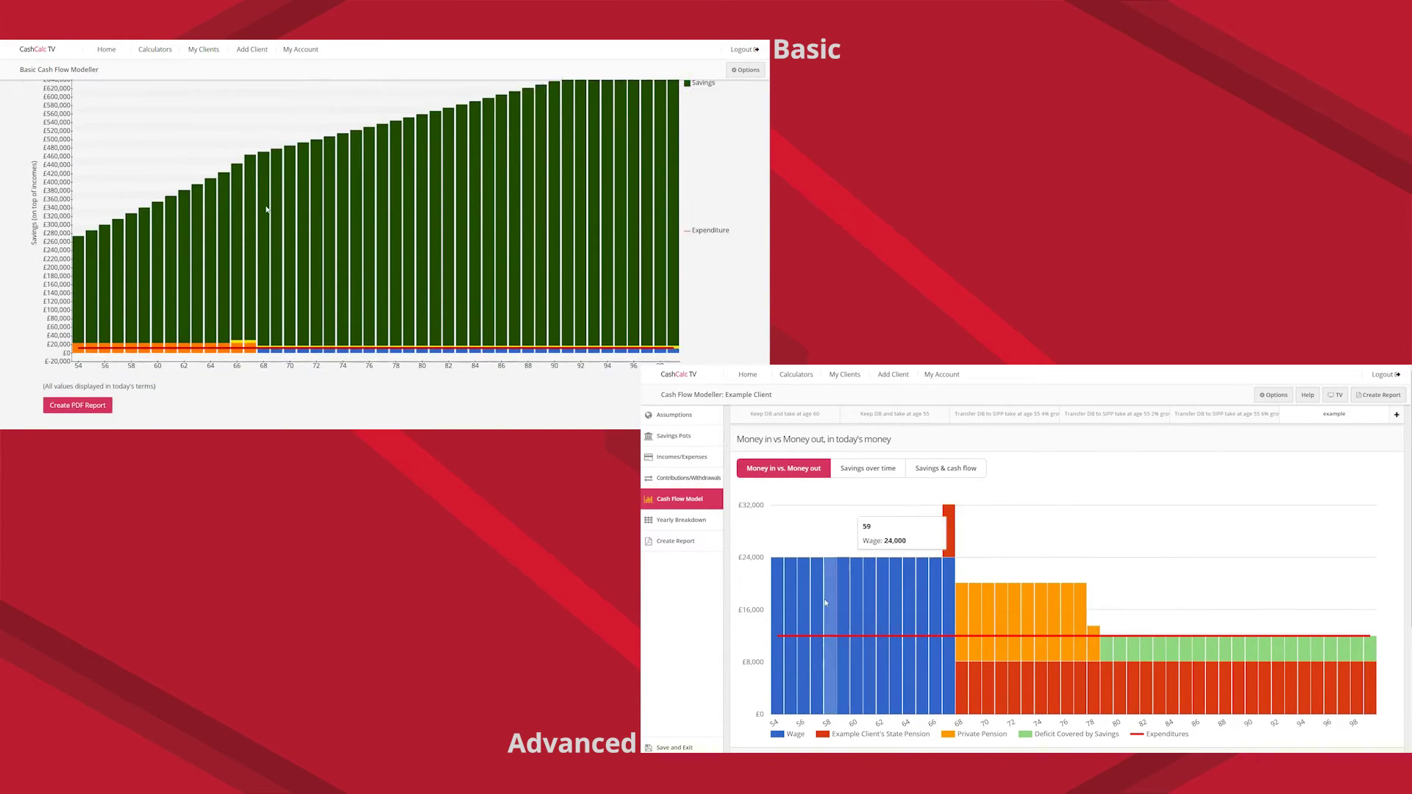
Open the Advanced yearly breakdown and expand the Basic 2016 row's income and spending detail.
left_click(705, 520)
scroll(256, 213, "up", 1)
scroll(255, 209, "down", 5)
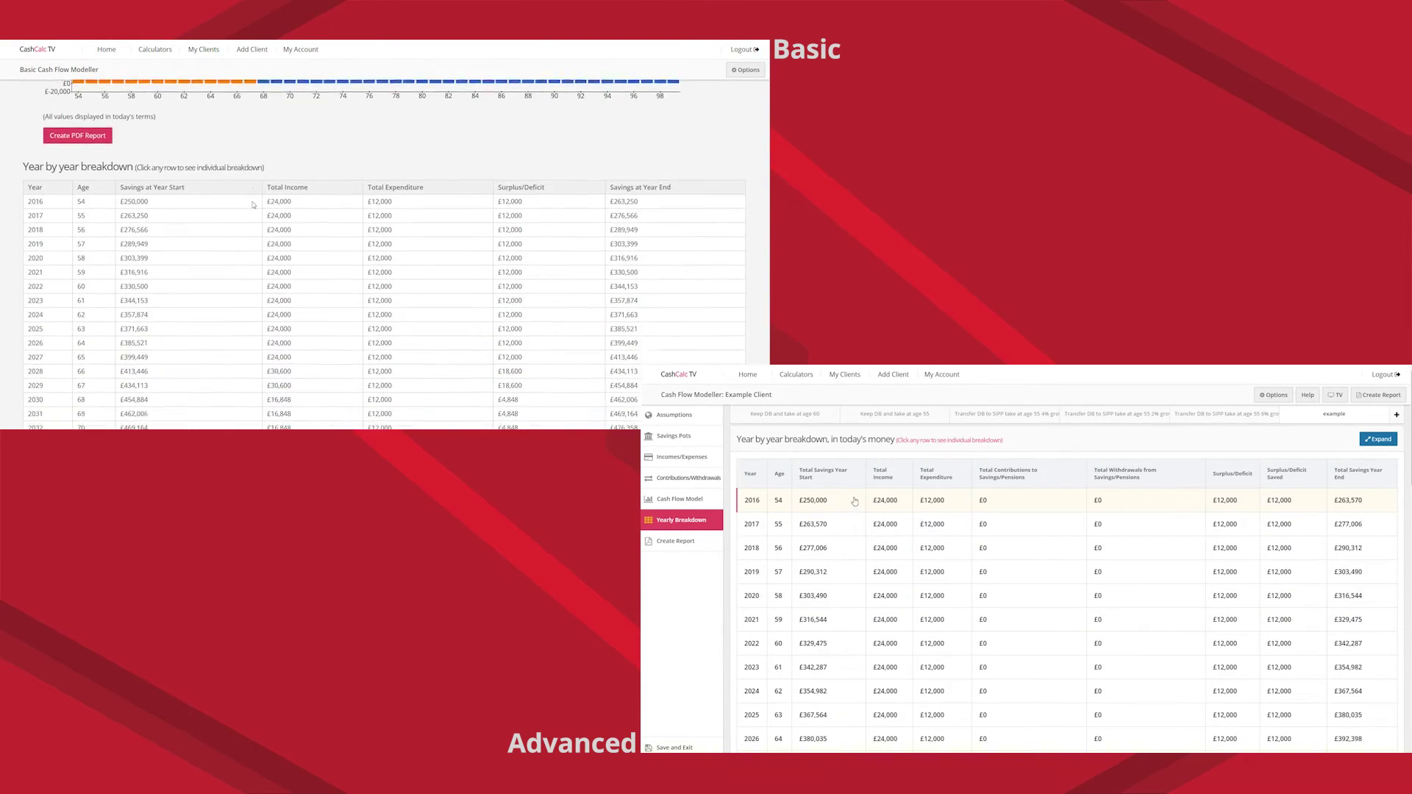
scroll(253, 205, "down", 2)
left_click(216, 139)
scroll(838, 515, "down", 1)
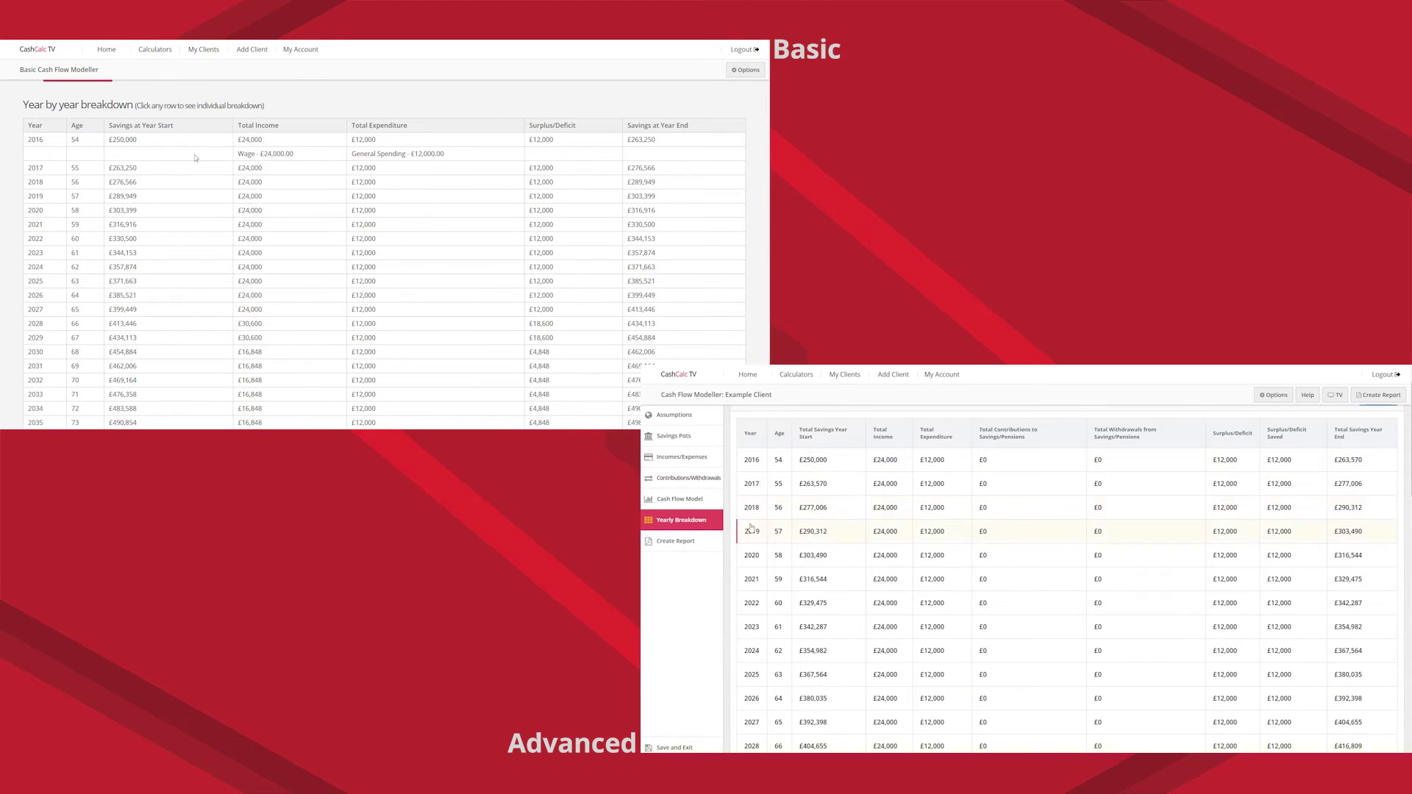
Open and close the report choices in both modellers, then bring up the forecast options.
left_click(703, 542)
left_click(232, 145)
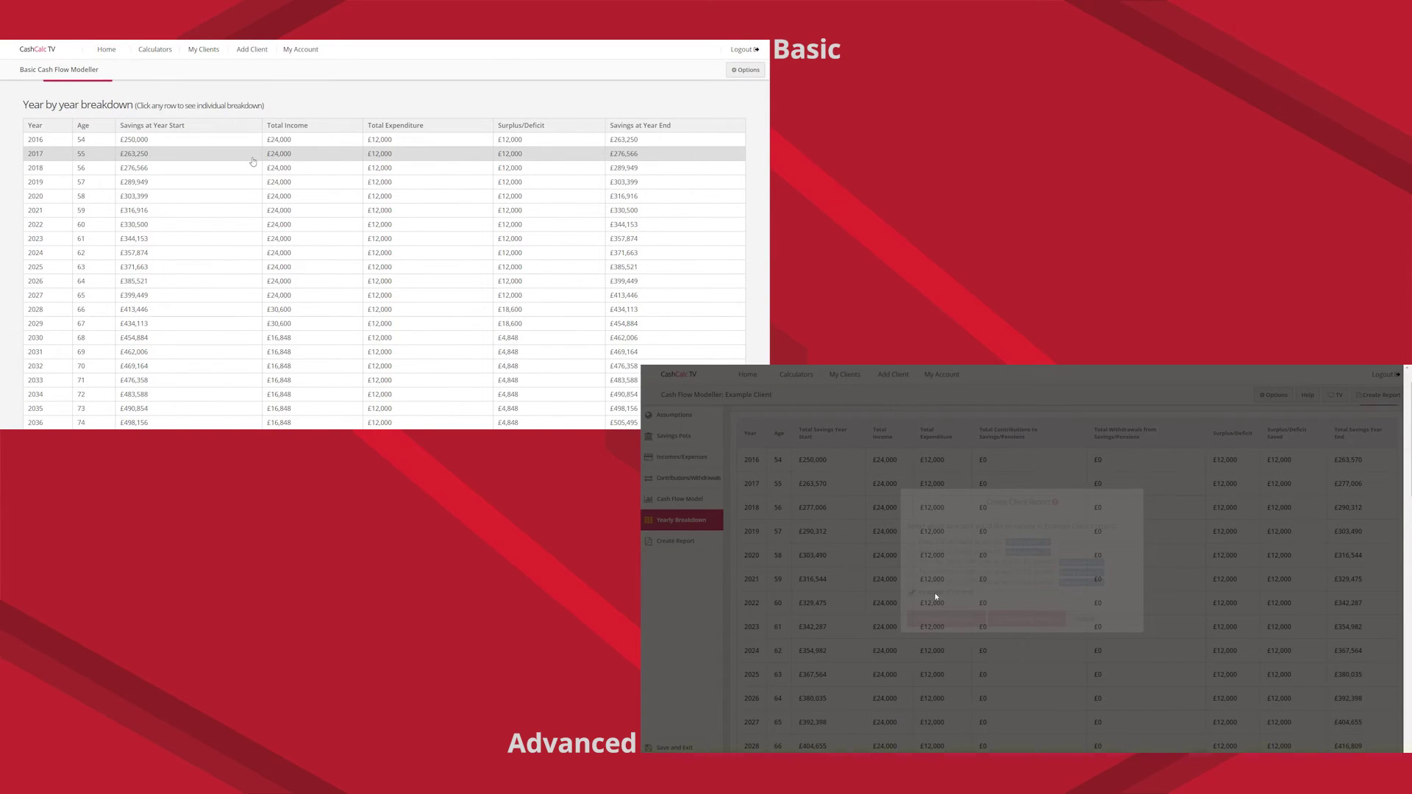
scroll(254, 169, "down", 2)
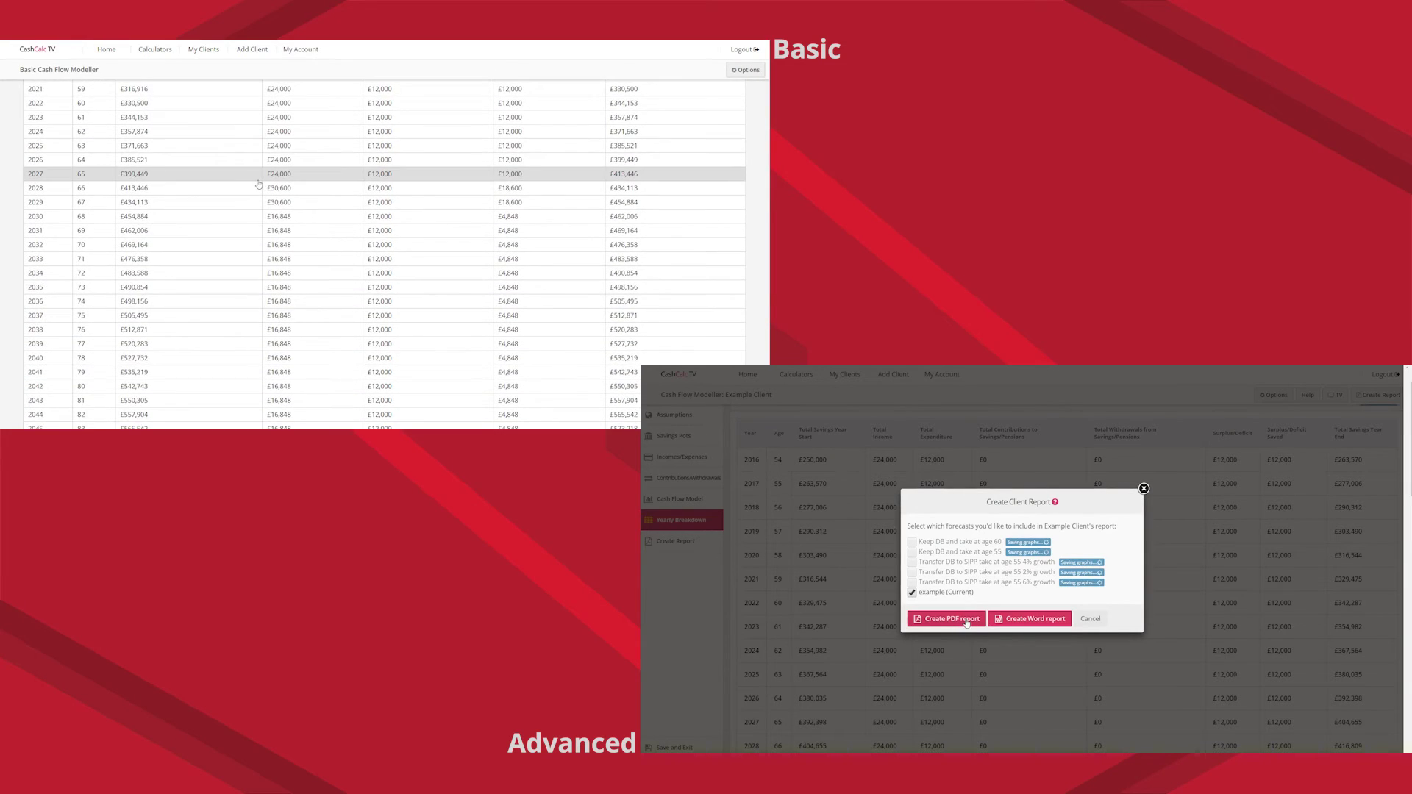
scroll(258, 184, "up", 10)
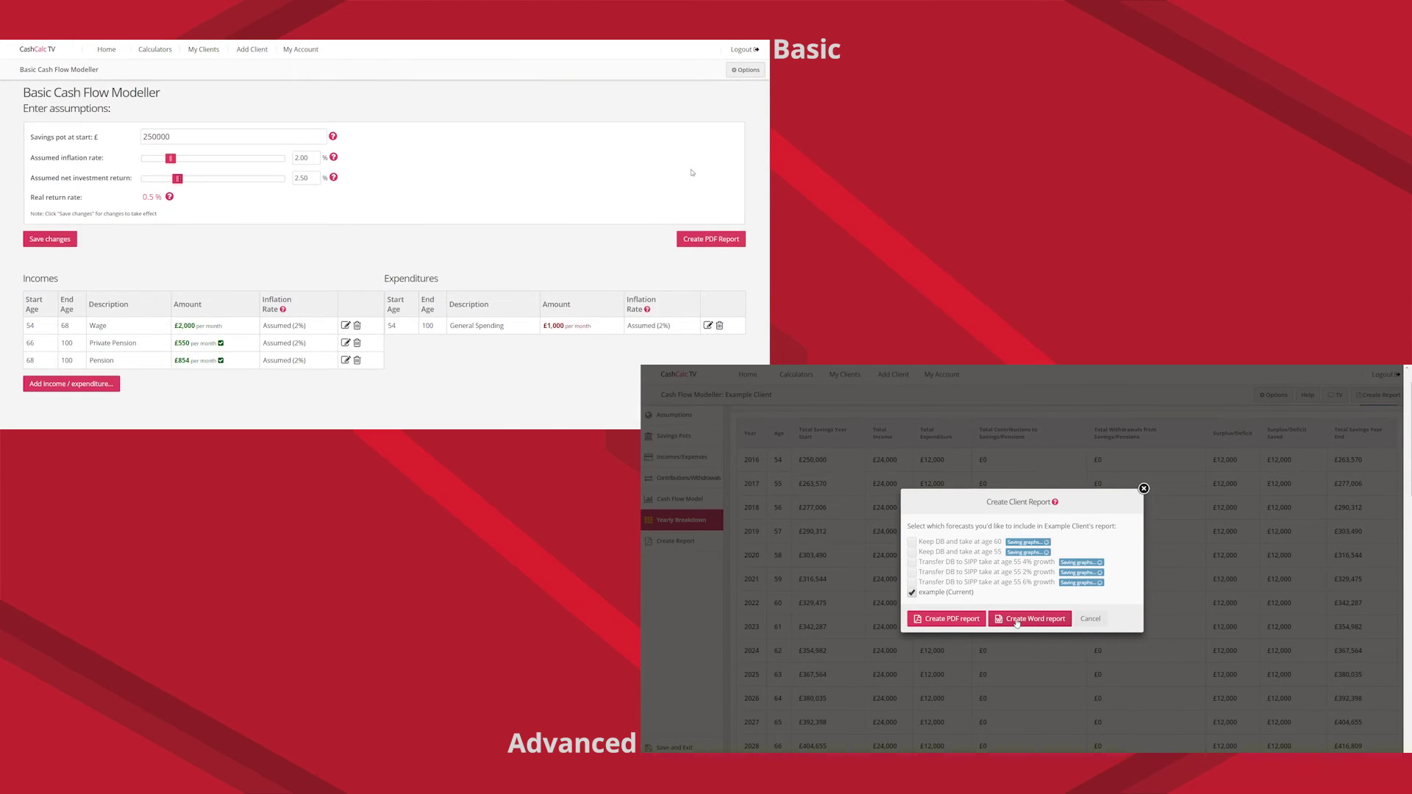
left_click(697, 239)
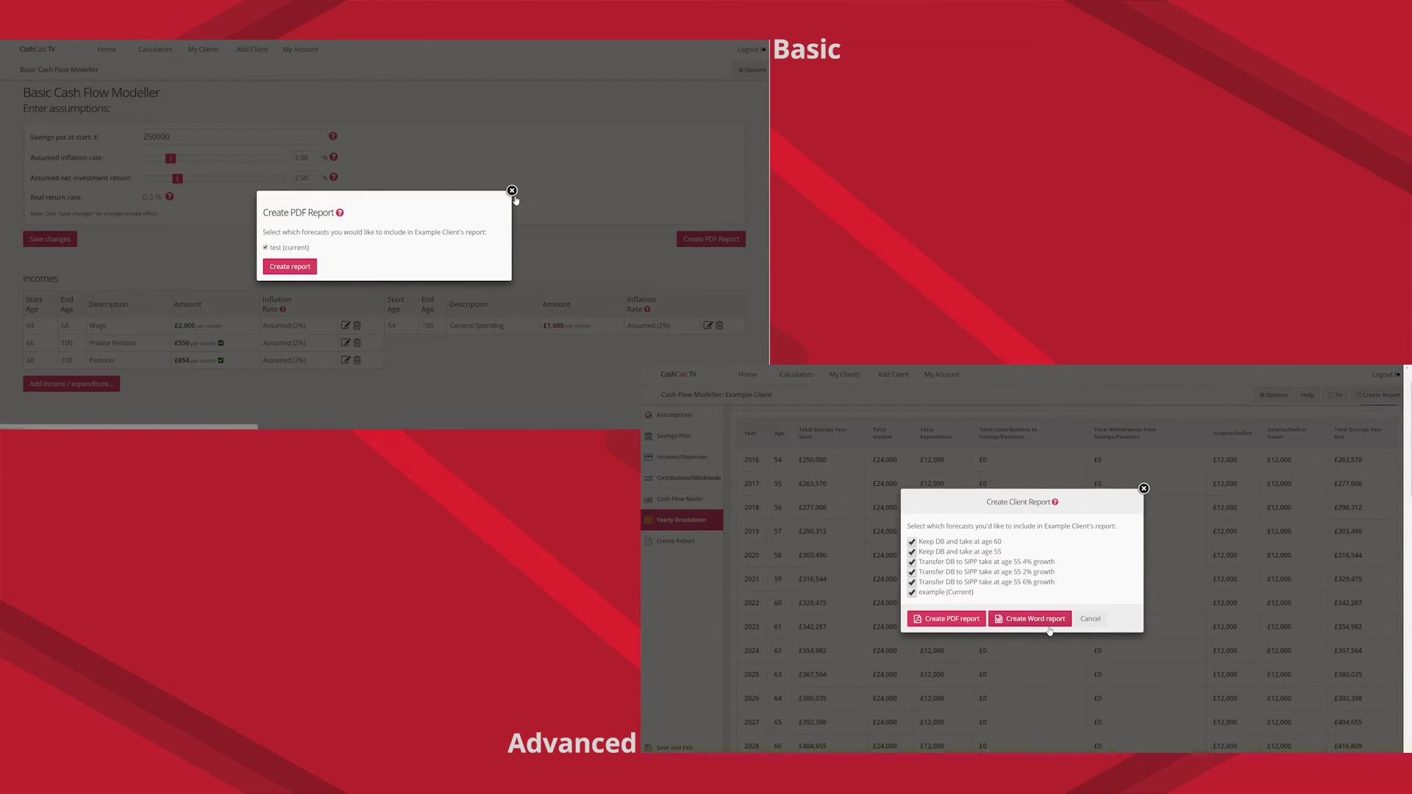
left_click(1143, 489)
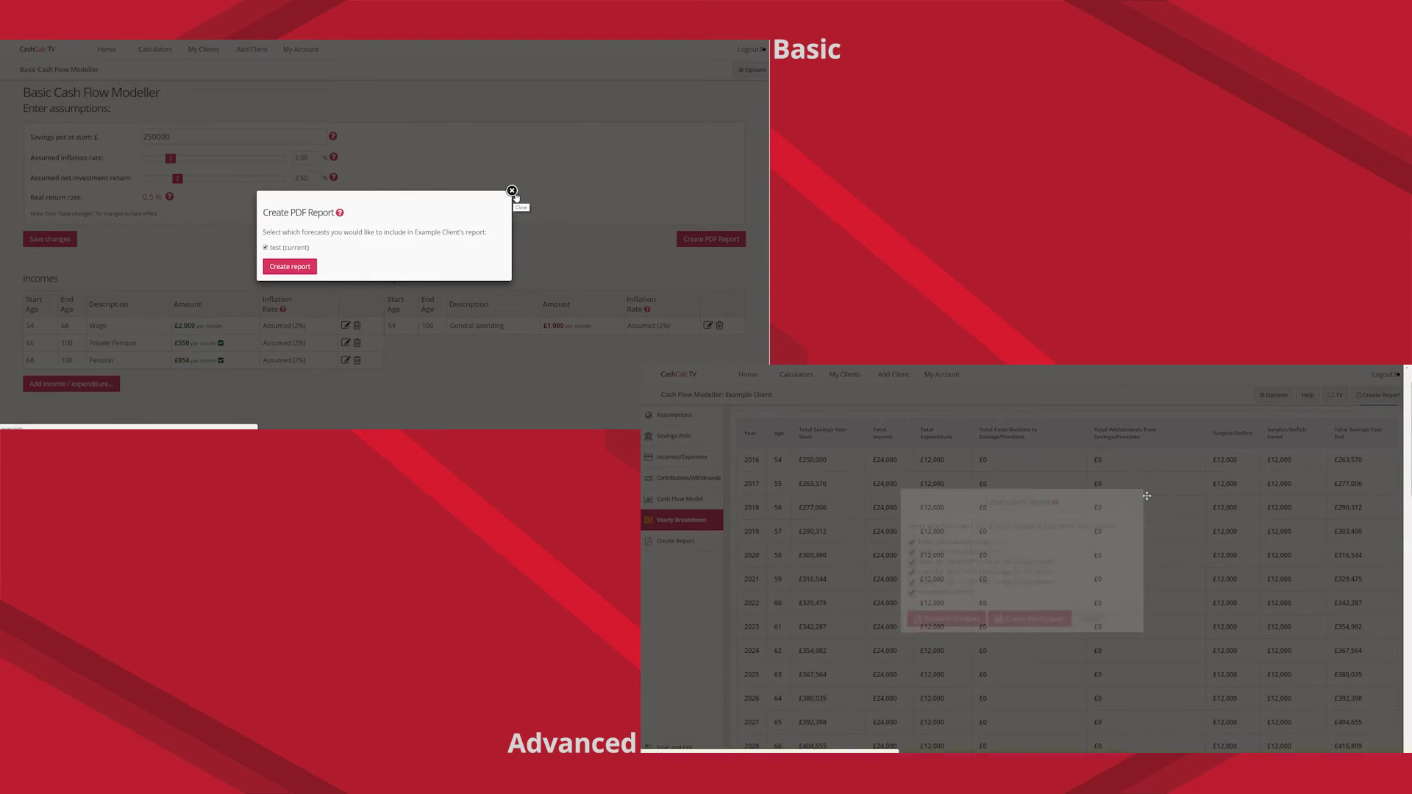
left_click(512, 190)
left_click(1274, 395)
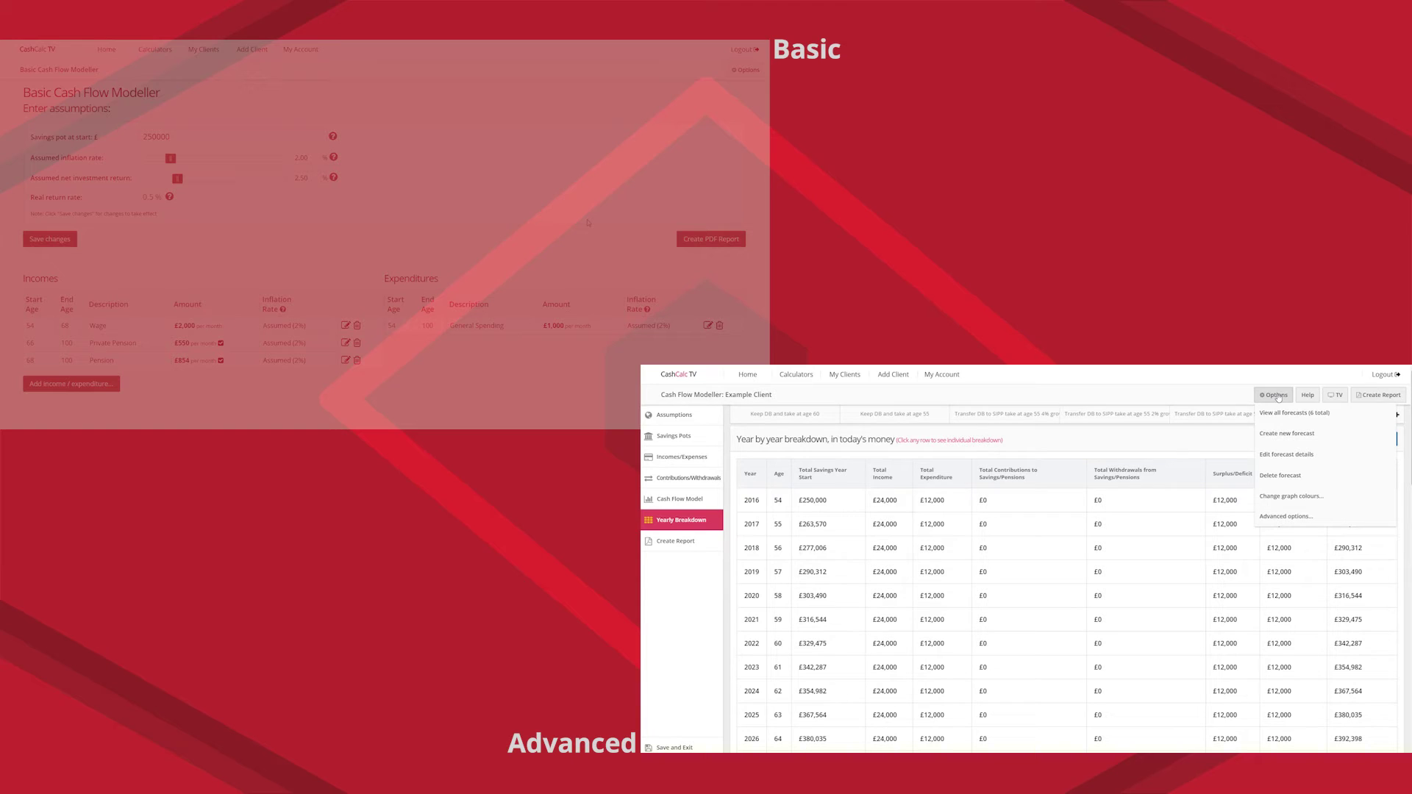
Create a new forecast named 'annual review' with start age 55, cloned from 'example'.
left_click(1285, 434)
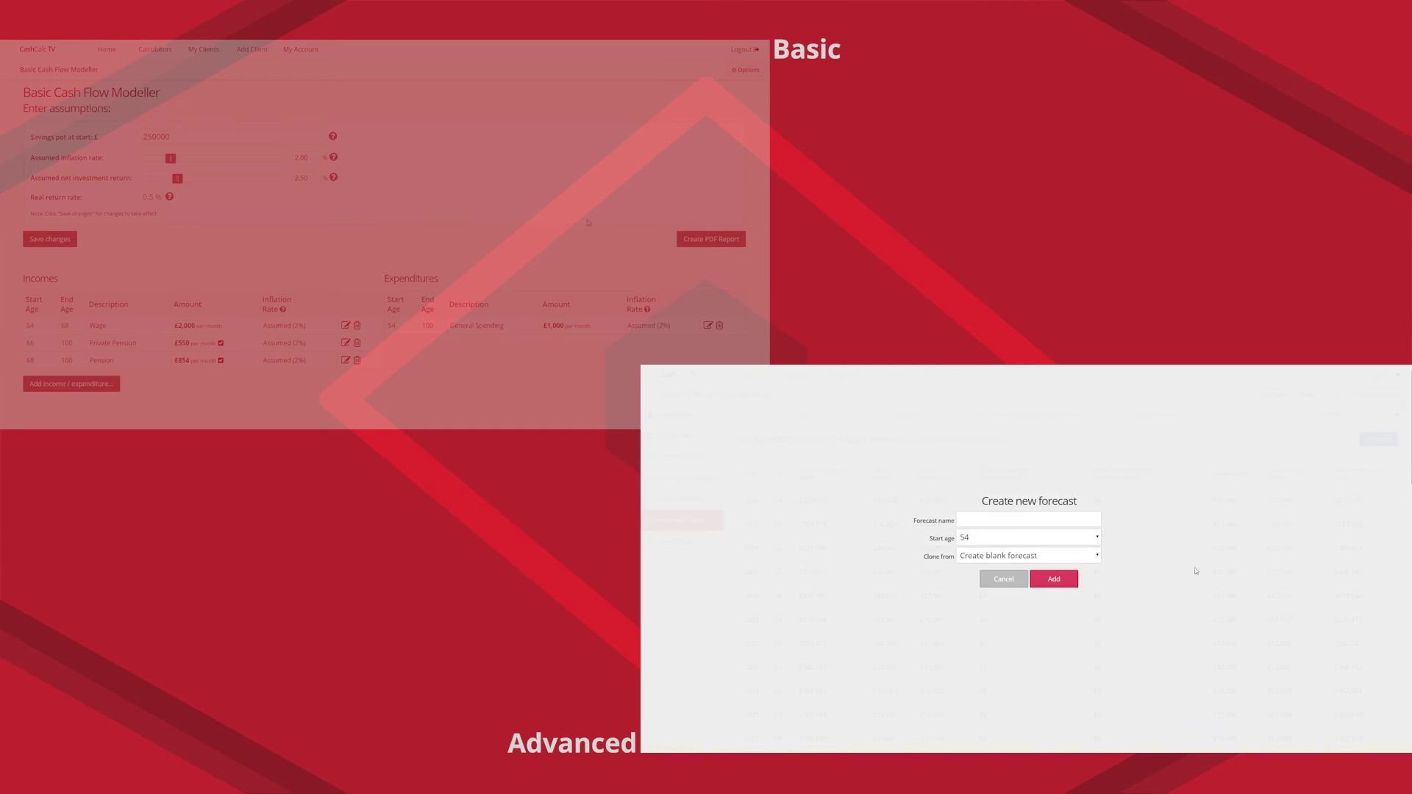
left_click(986, 515)
type("annual review")
left_click(982, 538)
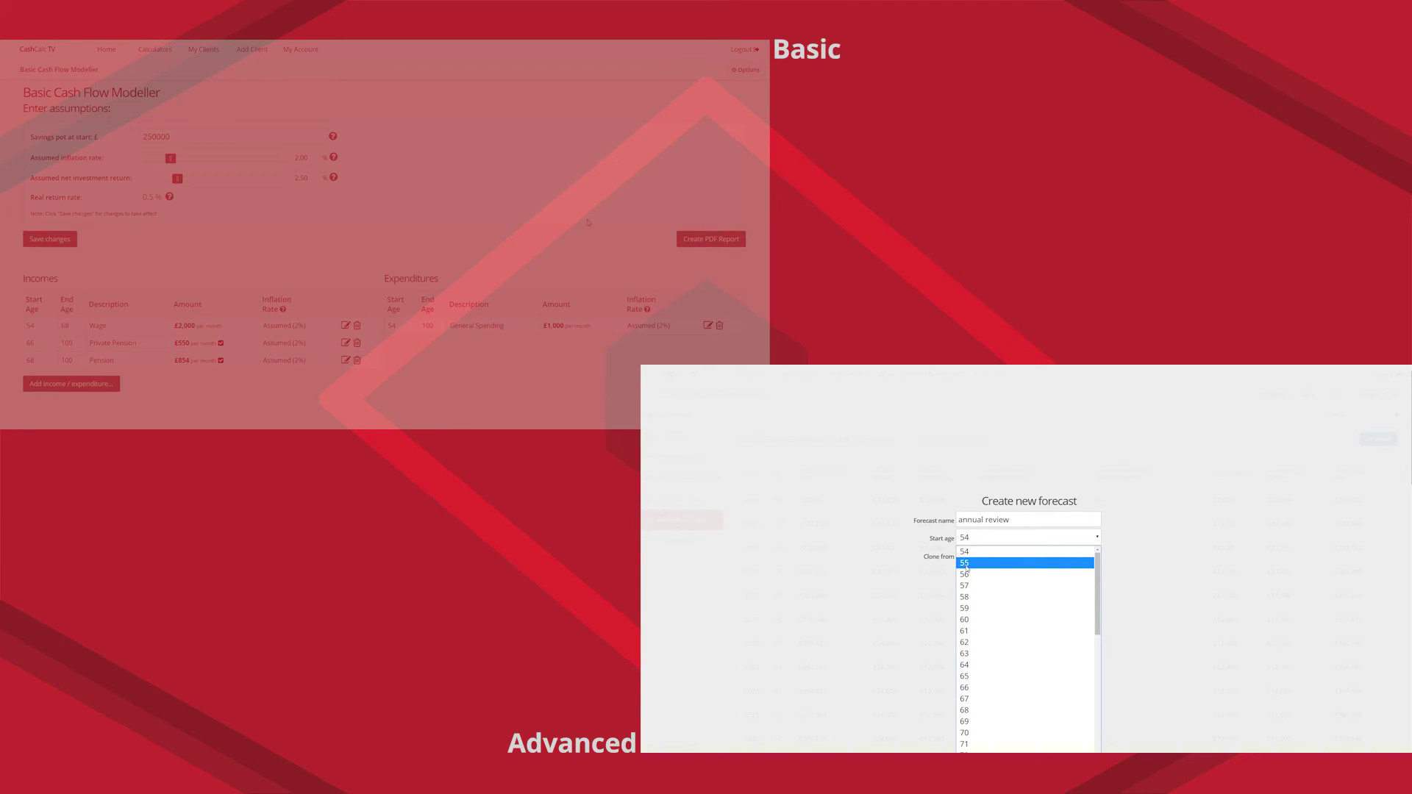
left_click(967, 563)
left_click(1035, 556)
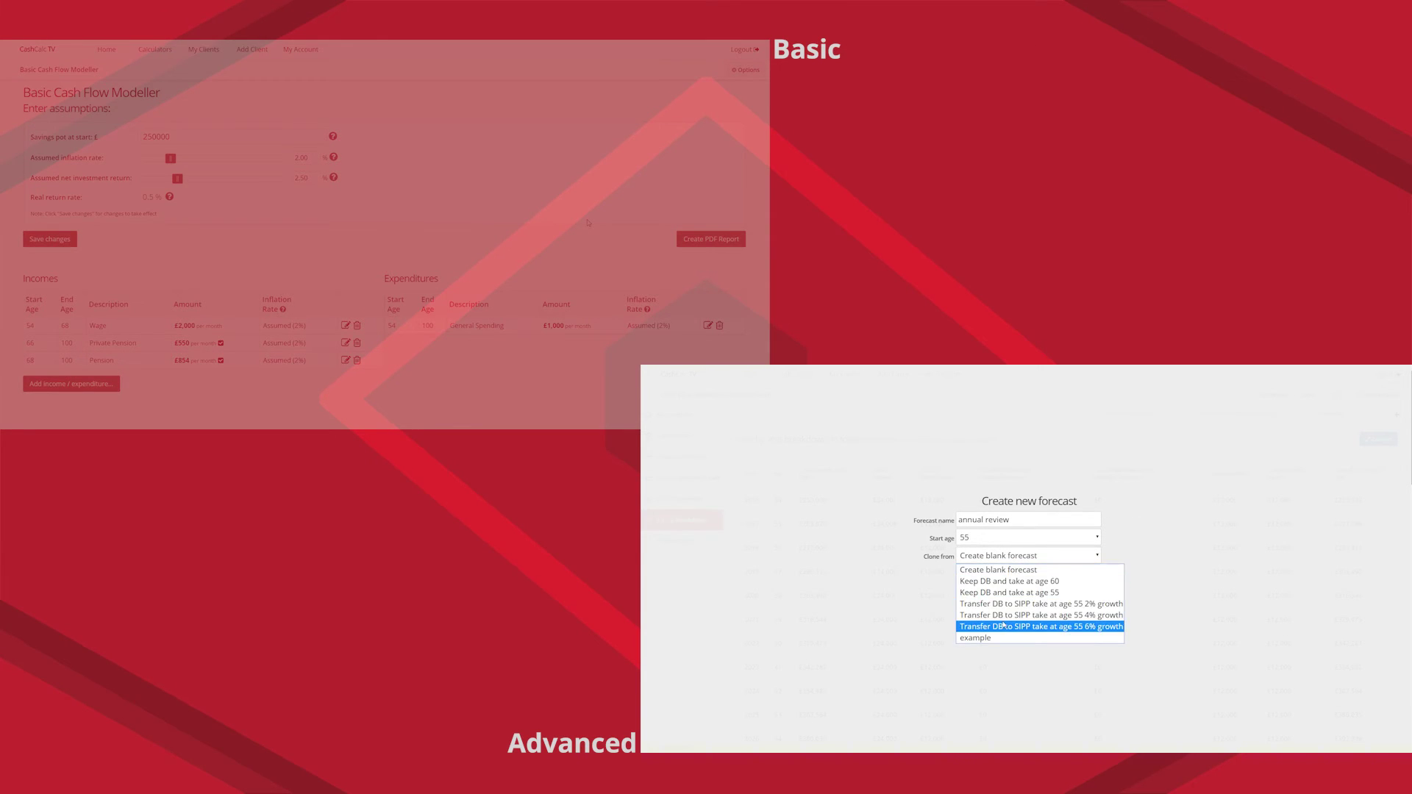
left_click(981, 638)
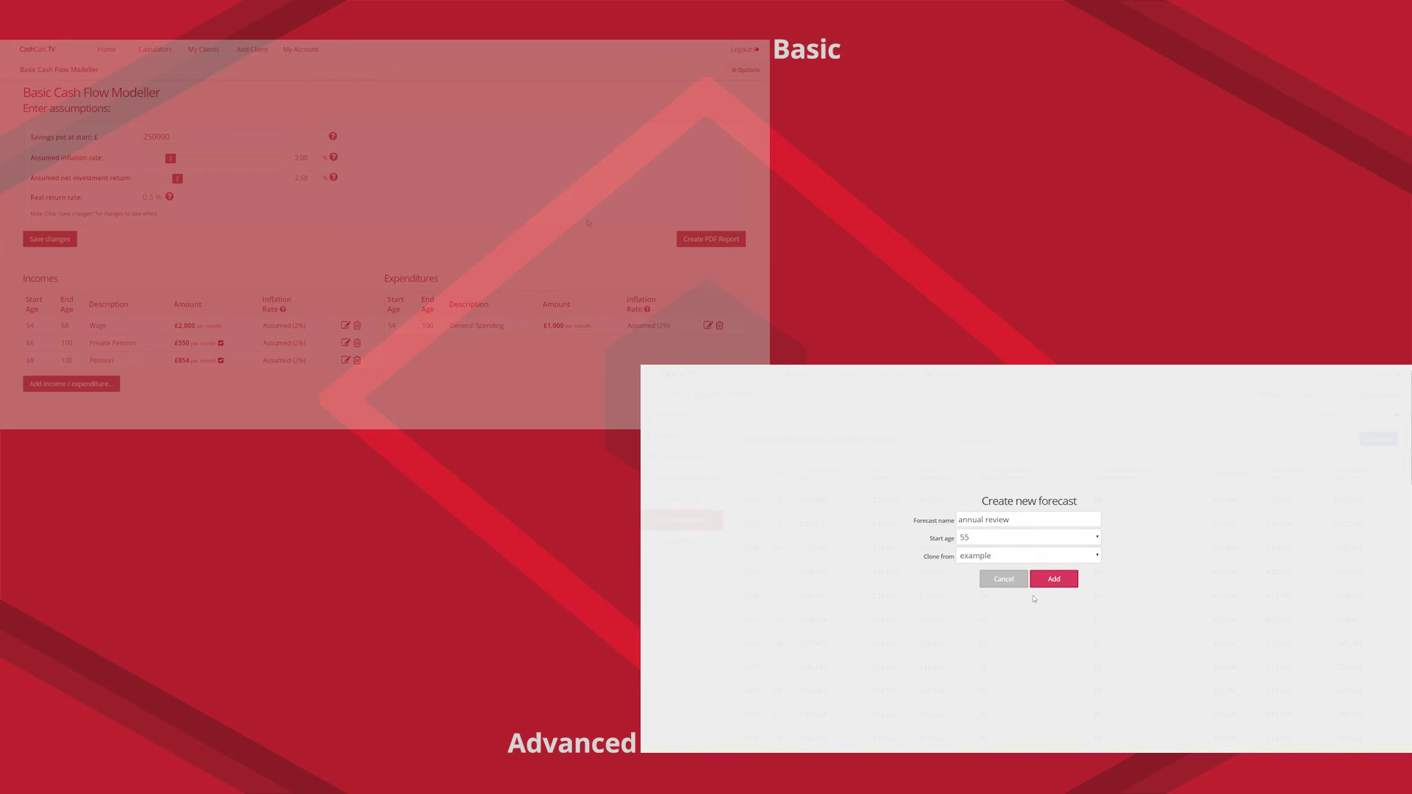
left_click(1044, 580)
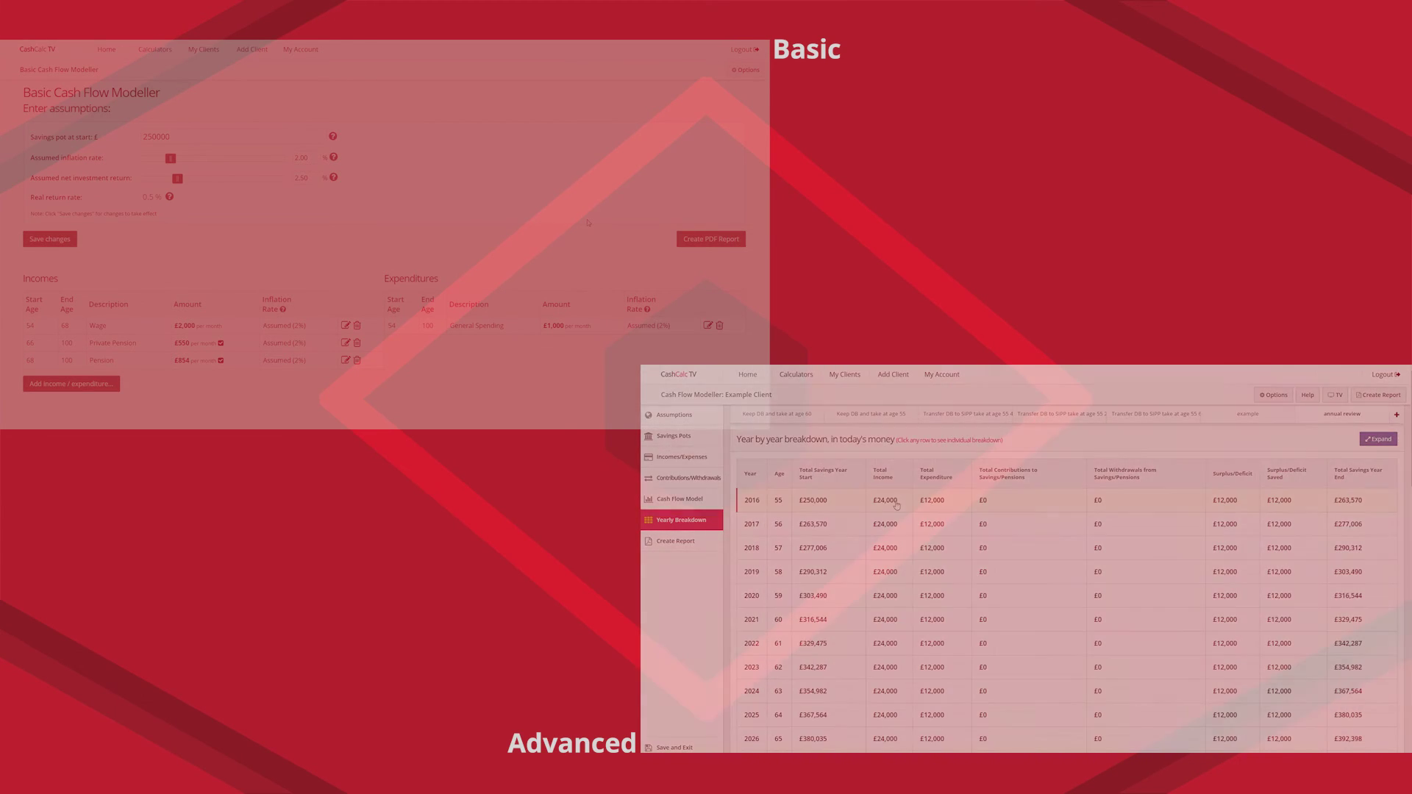